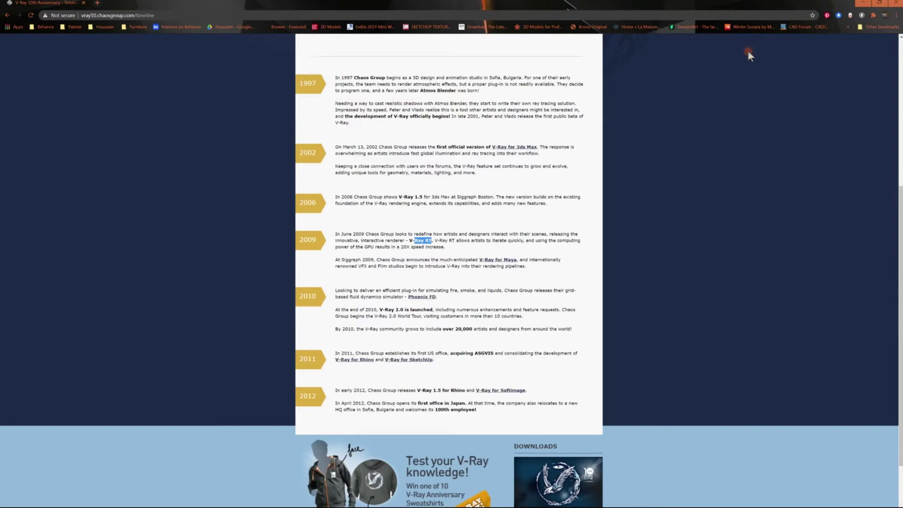
Step: Minimize the V-Ray timeline web page and switch to the 3ds Max window
click(752, 91)
click(863, 2)
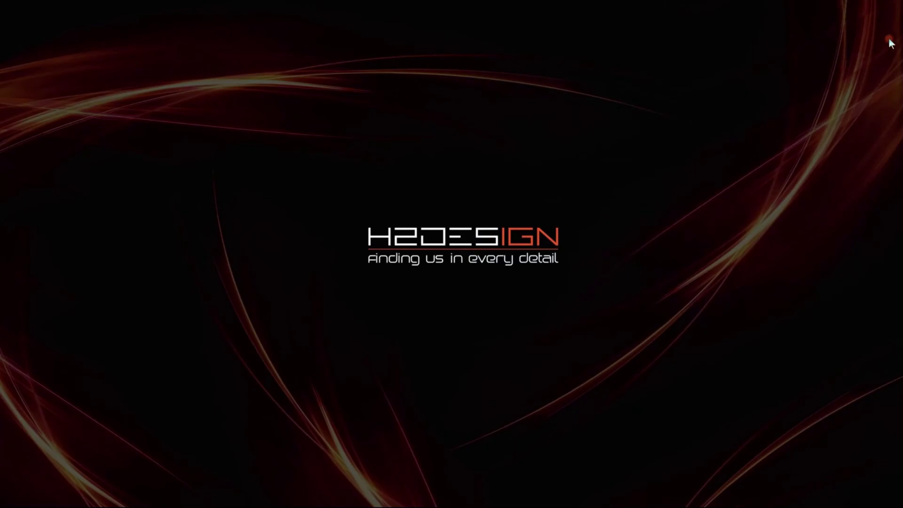
key(alt+Tab)
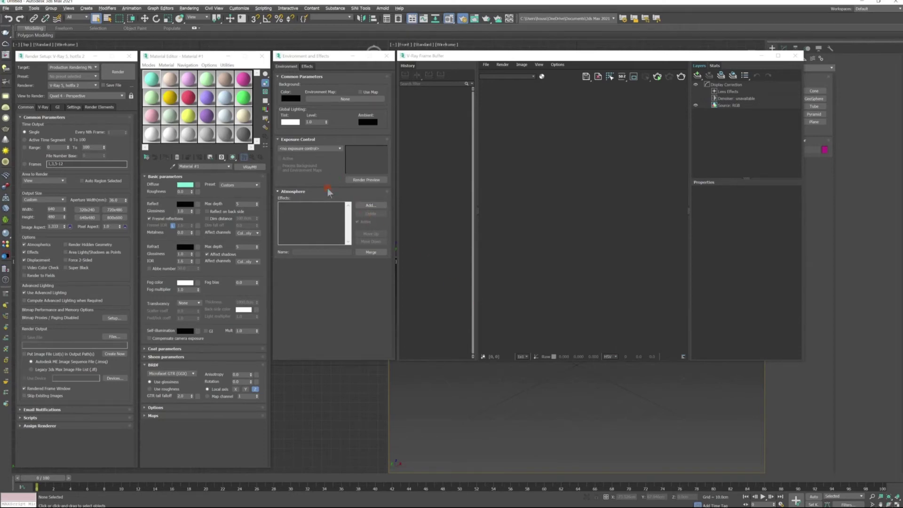
Step: Examine the file formats that can be imported into the scene, and leave the import dialog without choosing a file
click(6, 9)
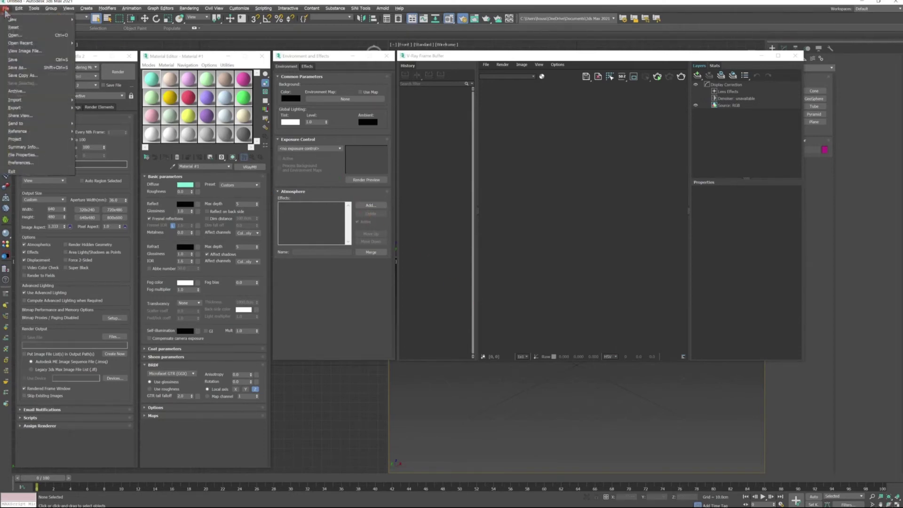
mouse_move(31, 101)
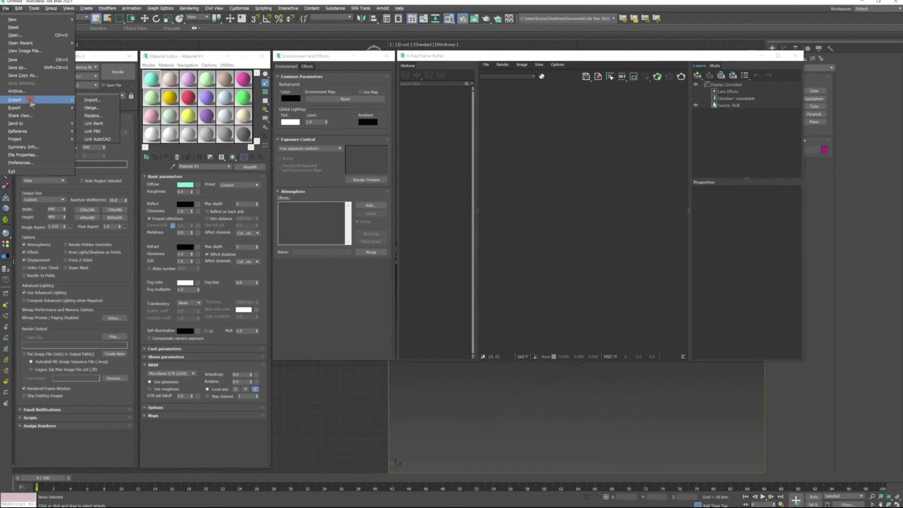
click(95, 101)
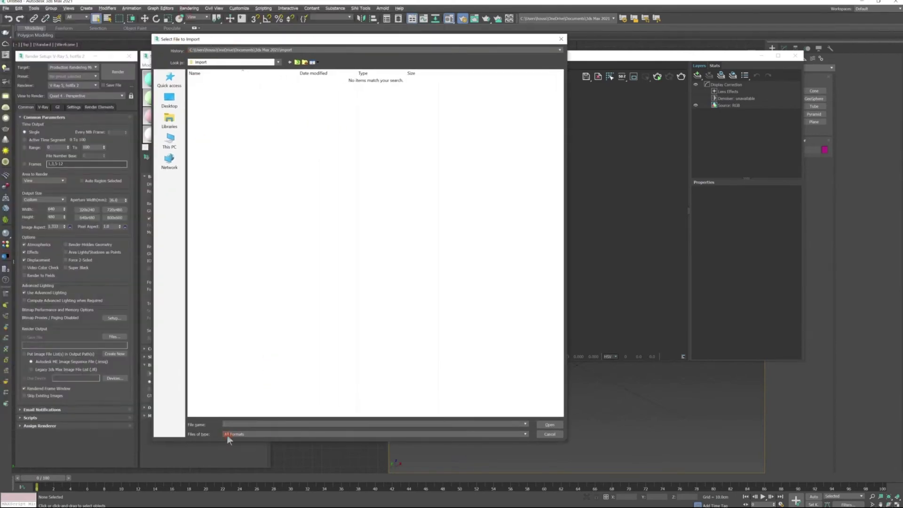
click(228, 434)
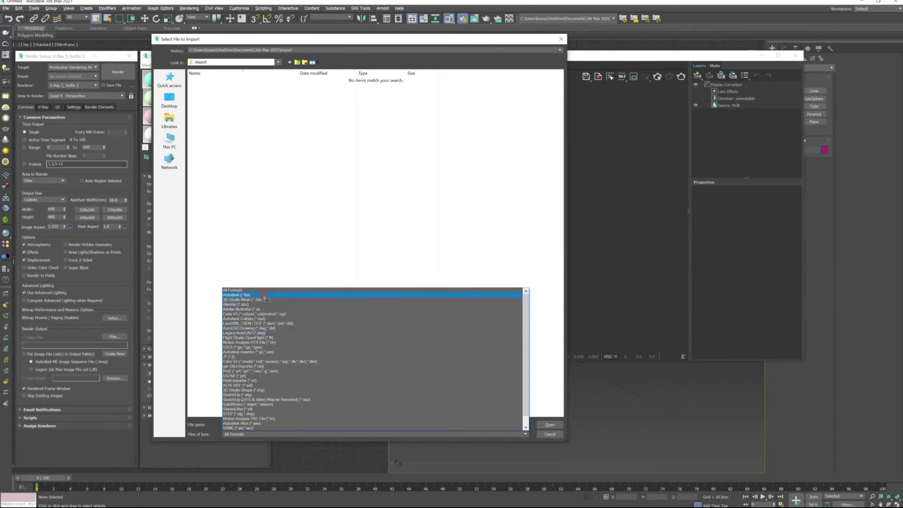
click(318, 242)
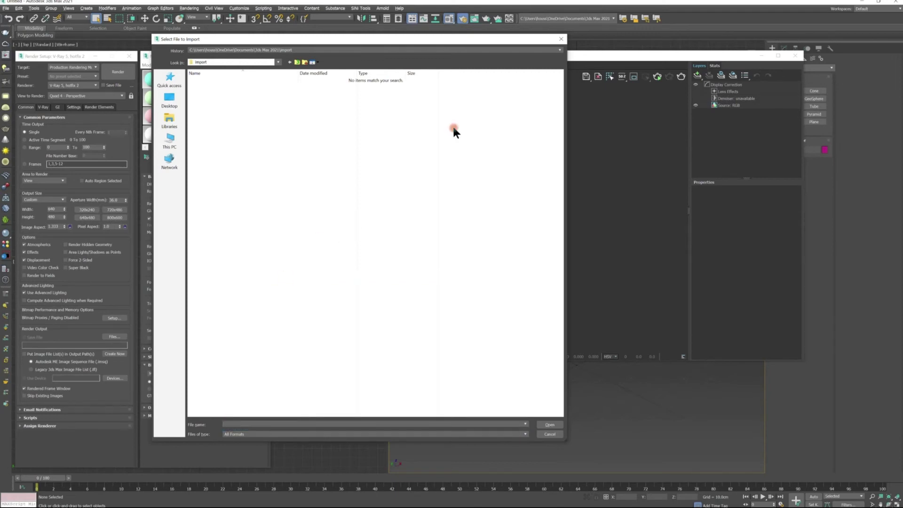
click(561, 39)
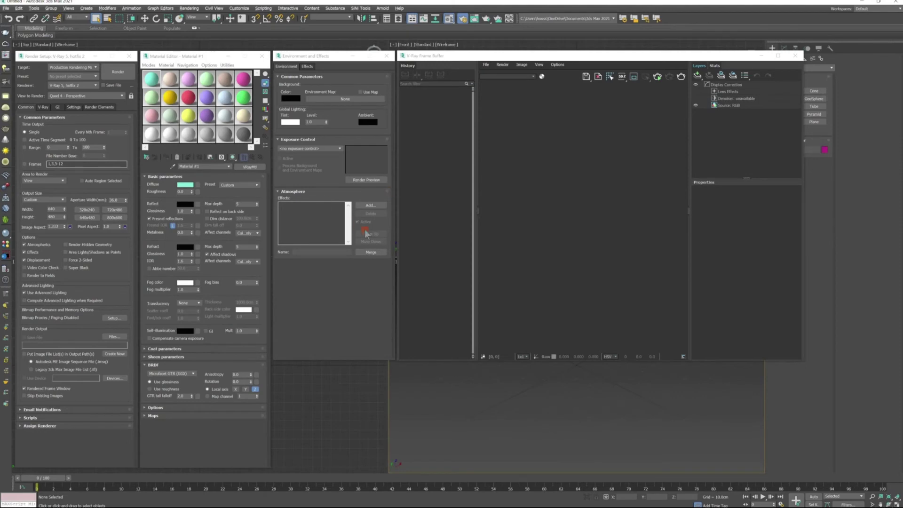
click(365, 123)
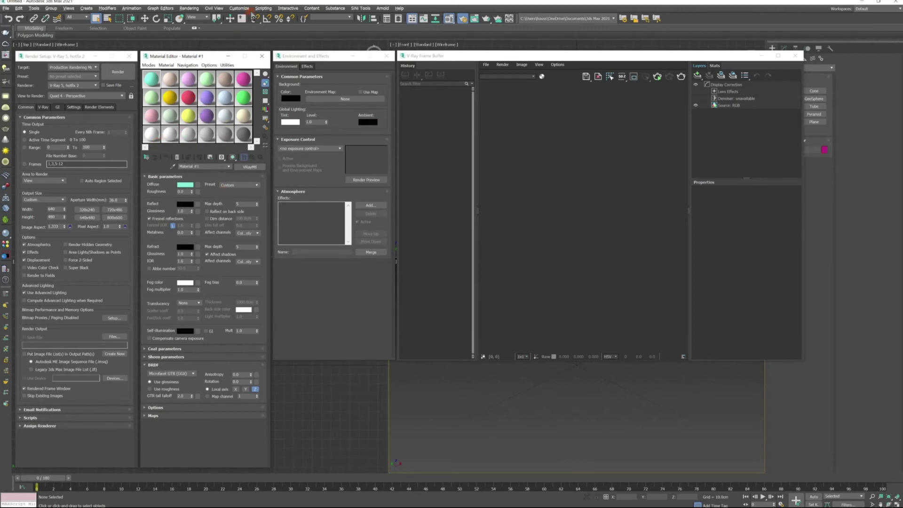
Step: Review the initial tool settings and UI schemes in the Custom Defaults Switcher, and close it
click(231, 9)
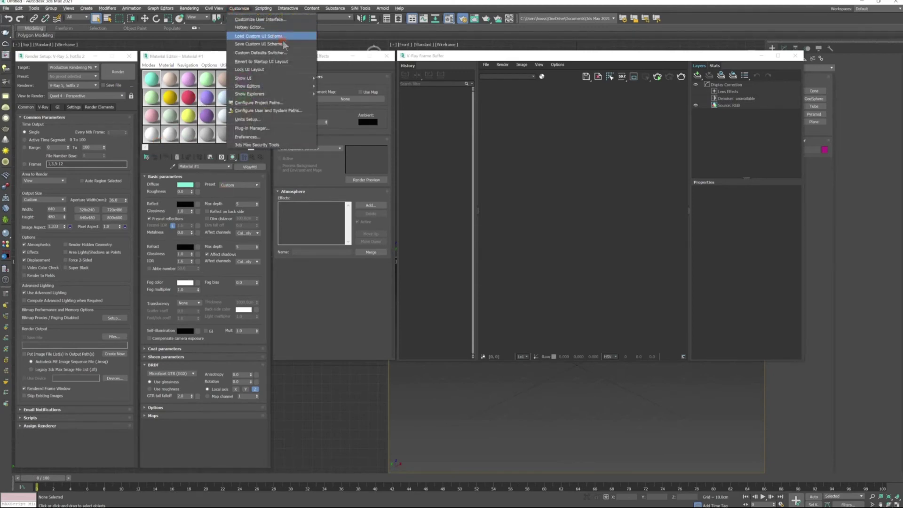
click(291, 53)
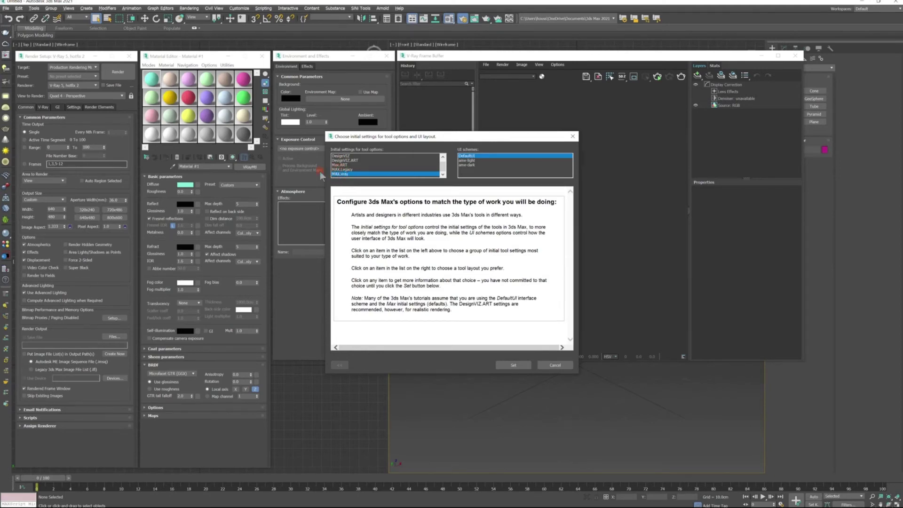
click(501, 364)
click(572, 137)
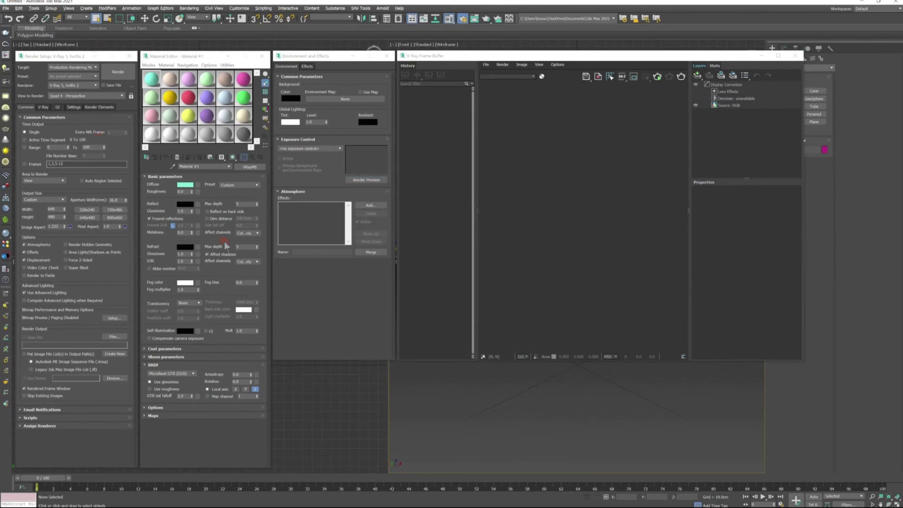
click(103, 57)
click(372, 46)
click(82, 57)
click(213, 364)
click(5, 44)
click(13, 38)
Step: Examine the renderers available in Render Setup and keep V-Ray 5, hotfix 2
click(109, 73)
click(73, 86)
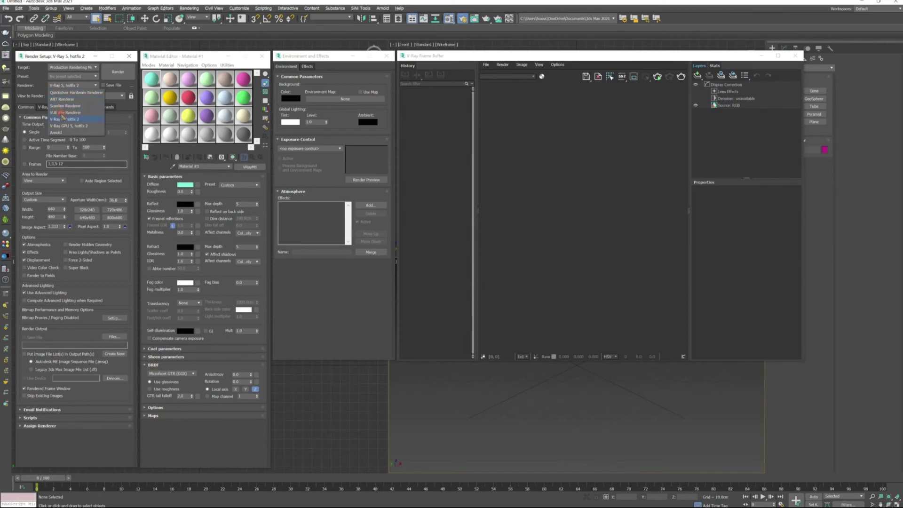
click(70, 135)
click(122, 148)
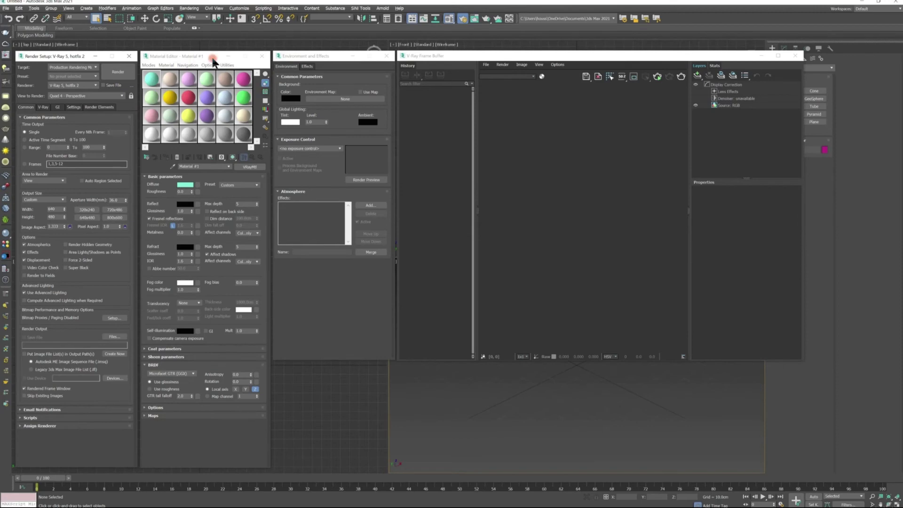
Step: Inspect the second and fourth material slots in the Material Editor, and return to the first slot
click(170, 81)
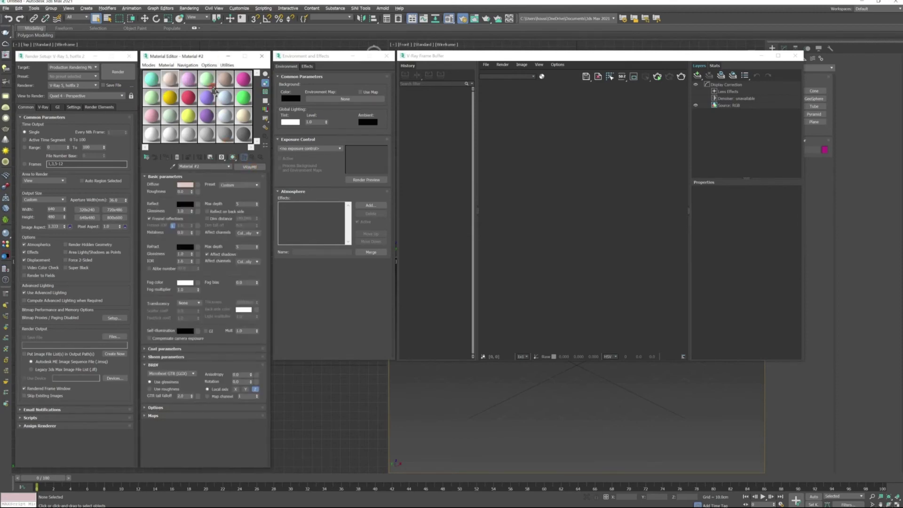
click(204, 77)
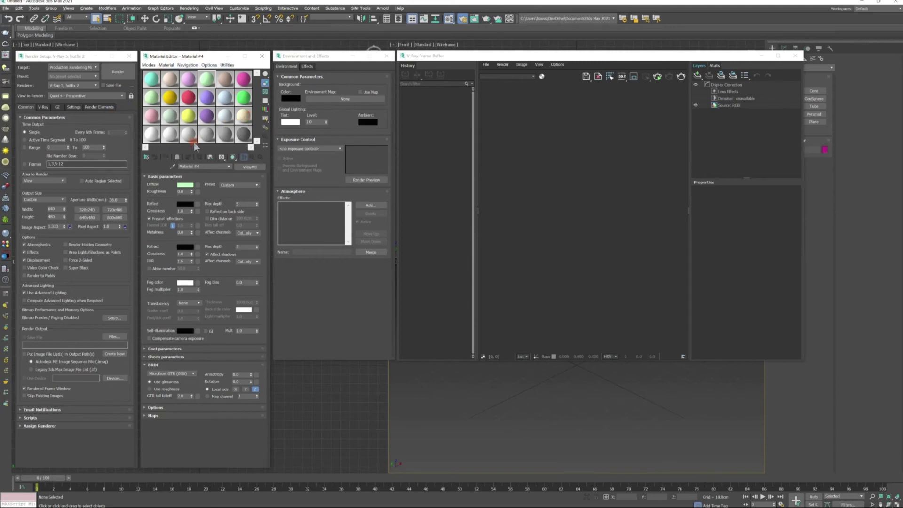
click(152, 84)
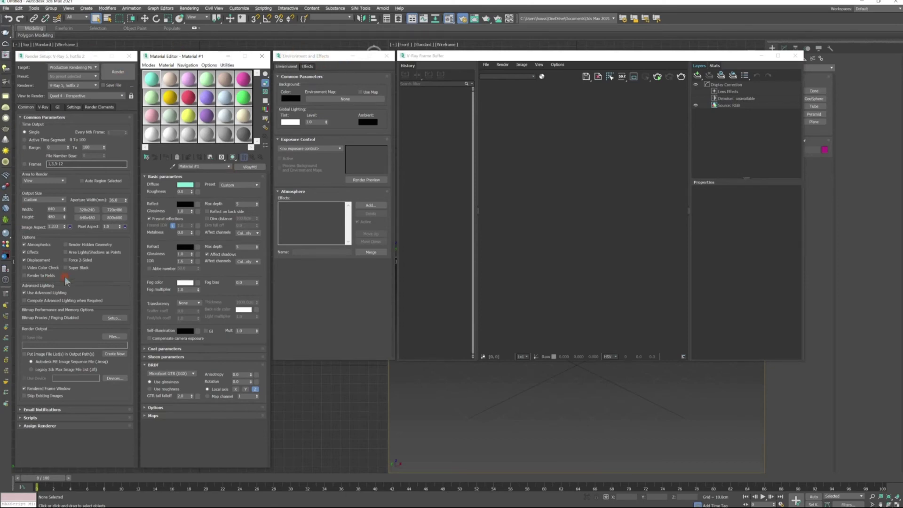
Step: Look over the available rendering commands, including Render Setup, without starting any of them
click(65, 54)
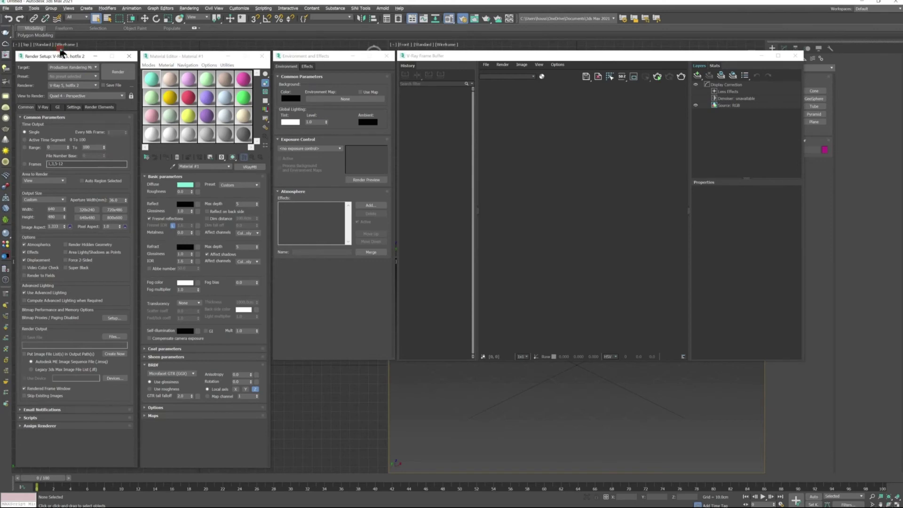
click(189, 8)
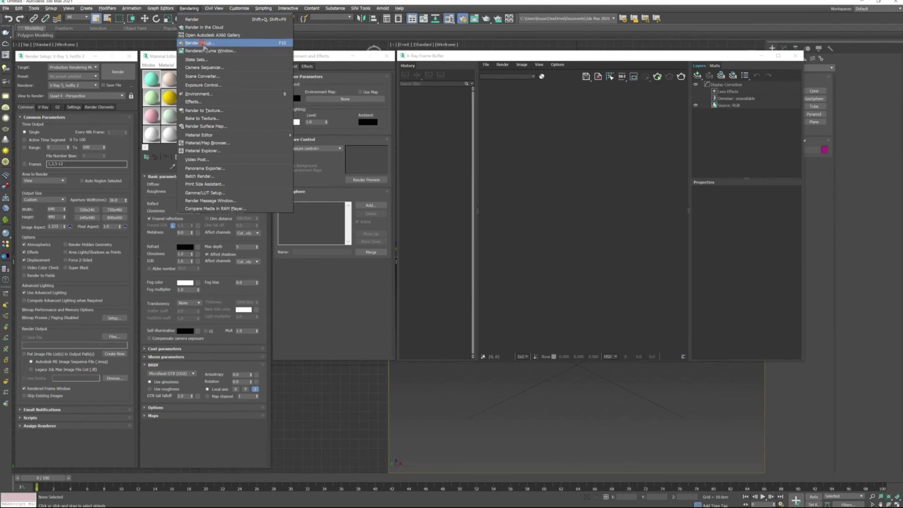
click(165, 51)
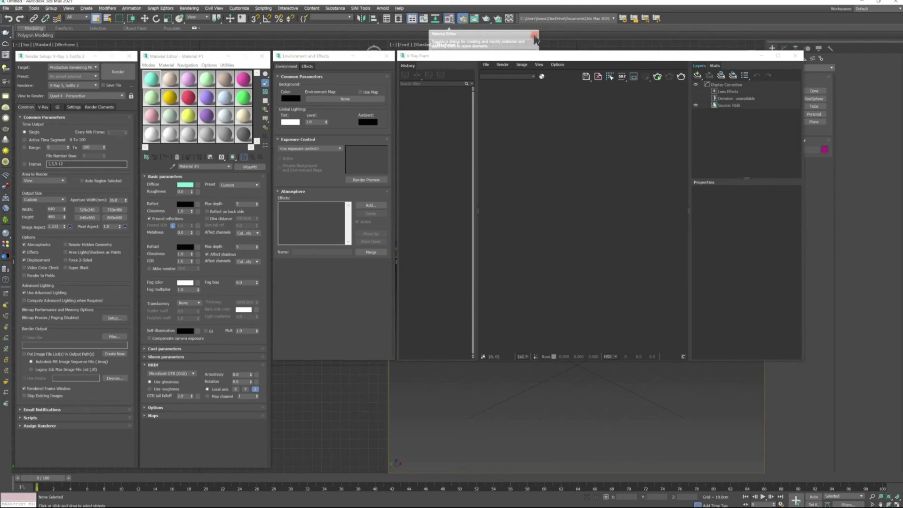
Step: Examine the exposure control types offered in Environment and Effects, including VRay Exposure Control, without choosing one
click(359, 154)
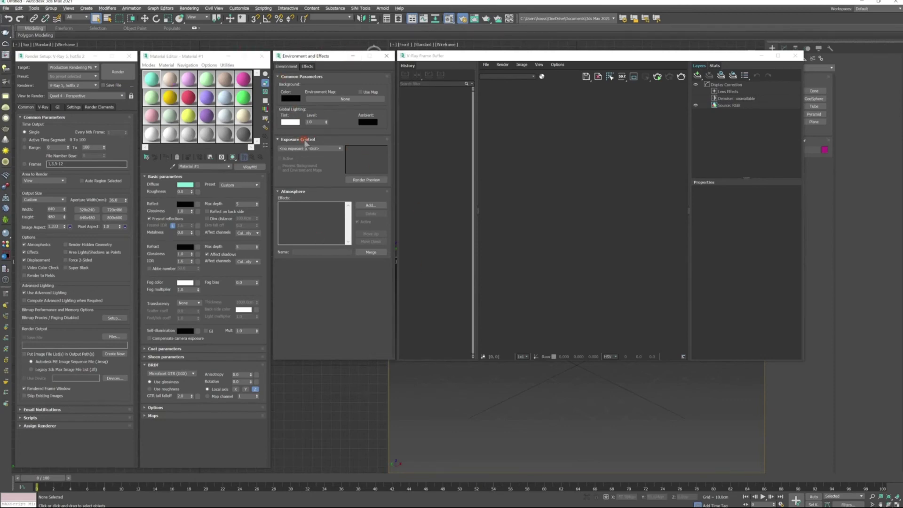
click(339, 149)
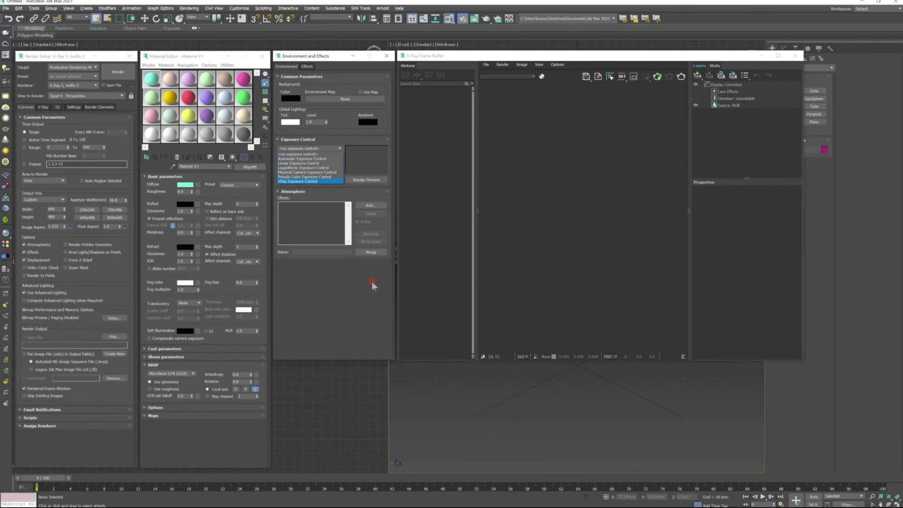
click(347, 72)
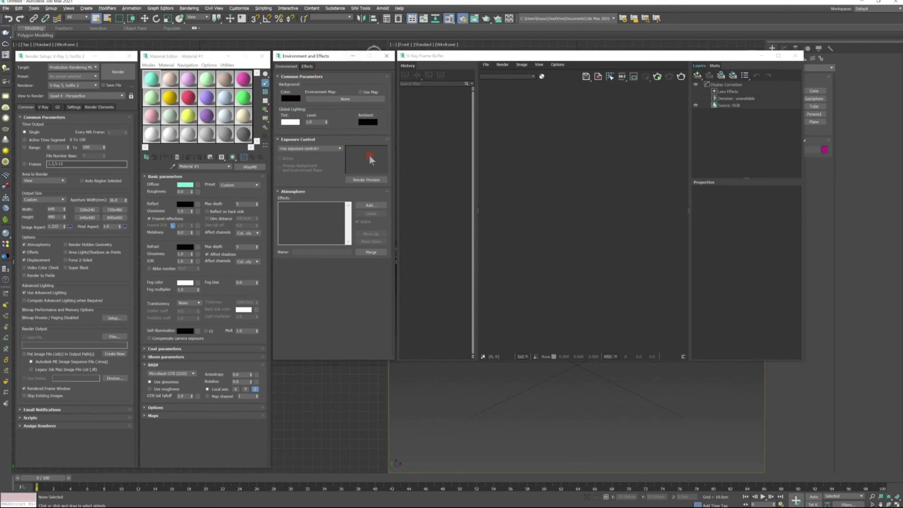
Step: Review the atmospheric effects that can be added, including VRayToon and VRayEnvironmentFog, and cancel without adding one
click(362, 206)
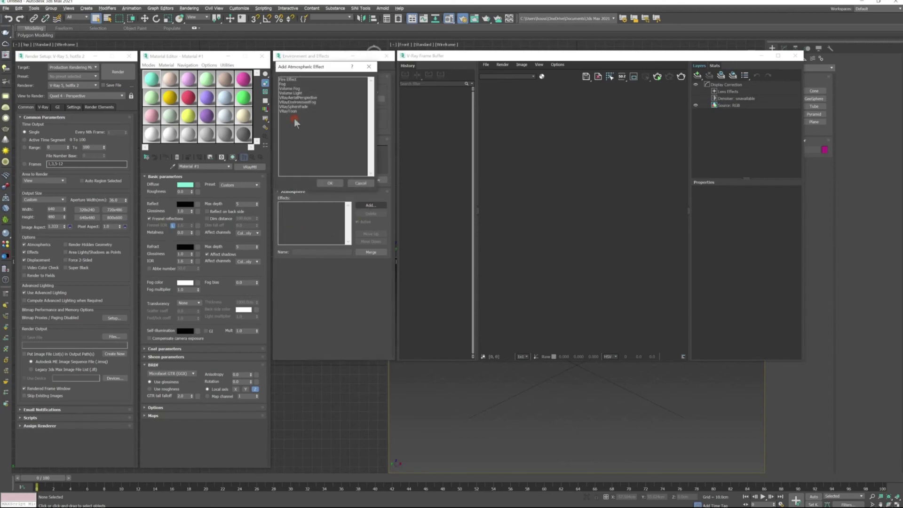
click(290, 111)
click(297, 101)
click(362, 186)
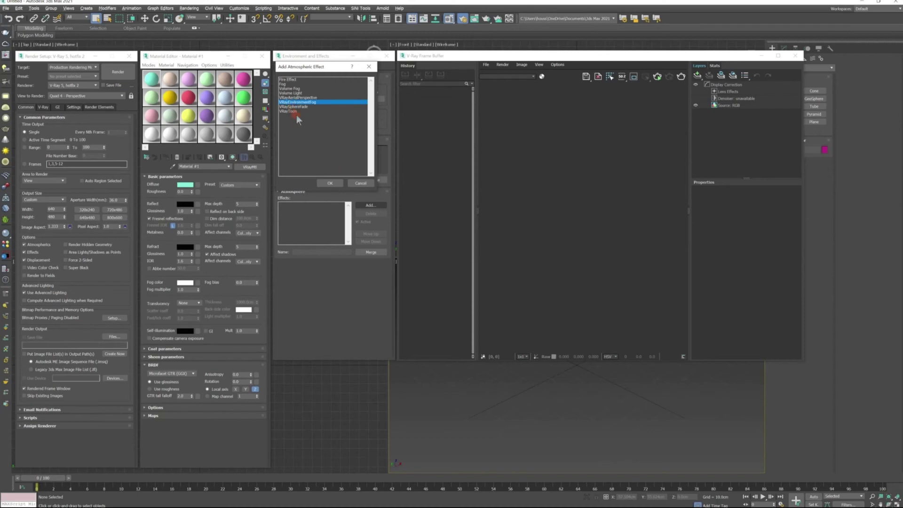
click(361, 183)
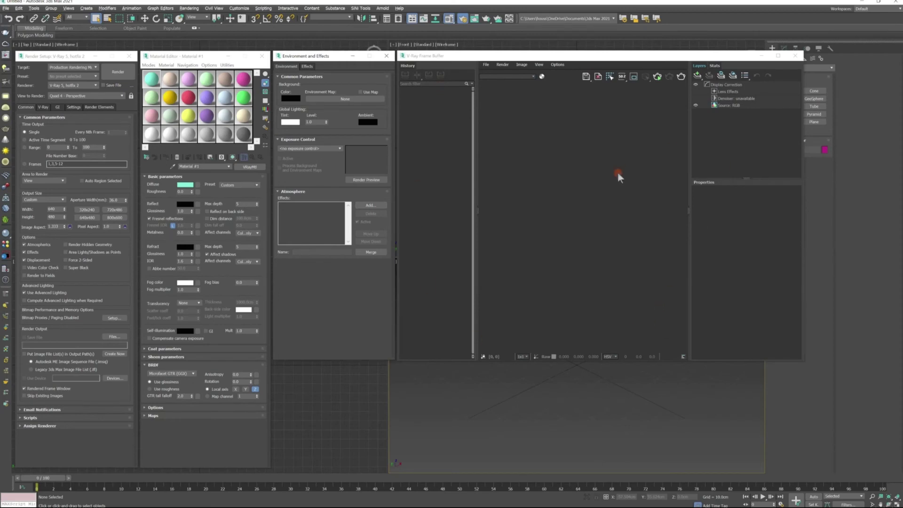
Step: Examine the correction layer types that can be created in the V-Ray Frame Buffer, without adding one
click(698, 76)
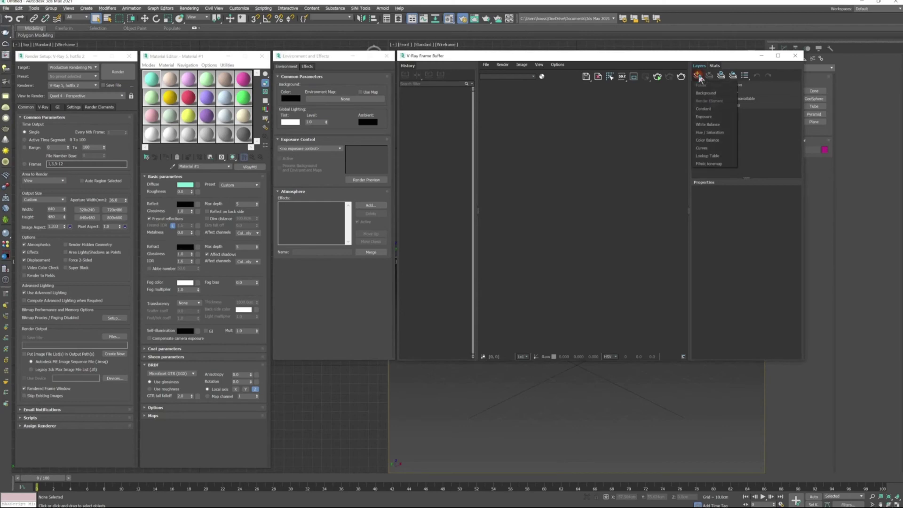
click(780, 142)
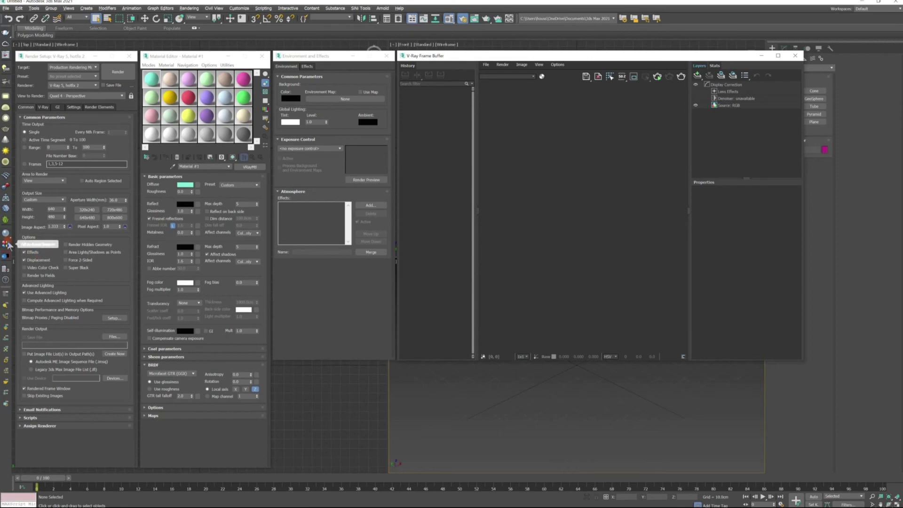
Step: Browse the V-Ray material library in the Material/Map Browser for the first material slot, and cancel without choosing one
click(247, 174)
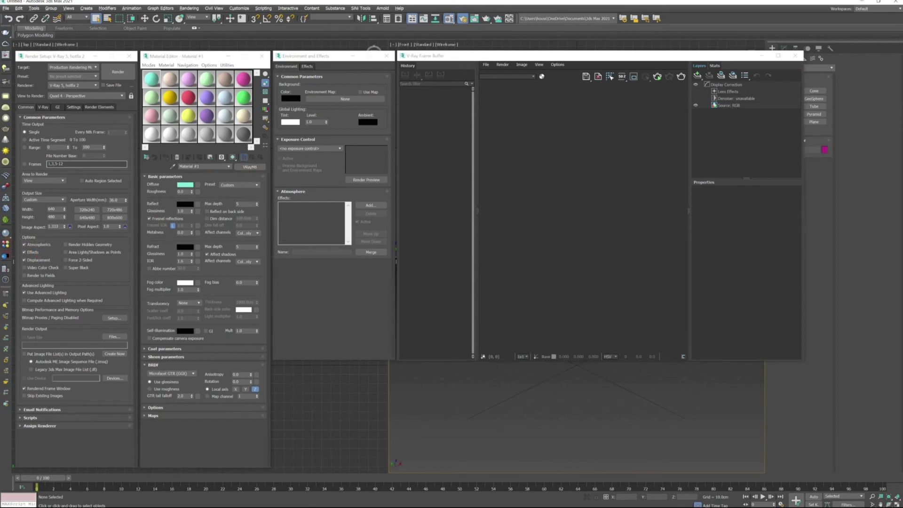
click(262, 57)
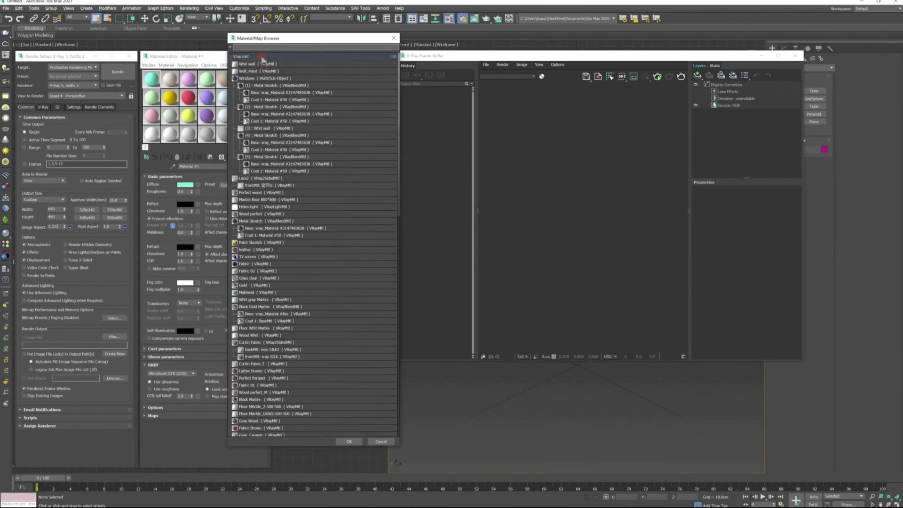
click(240, 56)
scroll(271, 129, down, 1)
scroll(271, 129, down, 2)
scroll(267, 311, down, 3)
scroll(266, 311, down, 1)
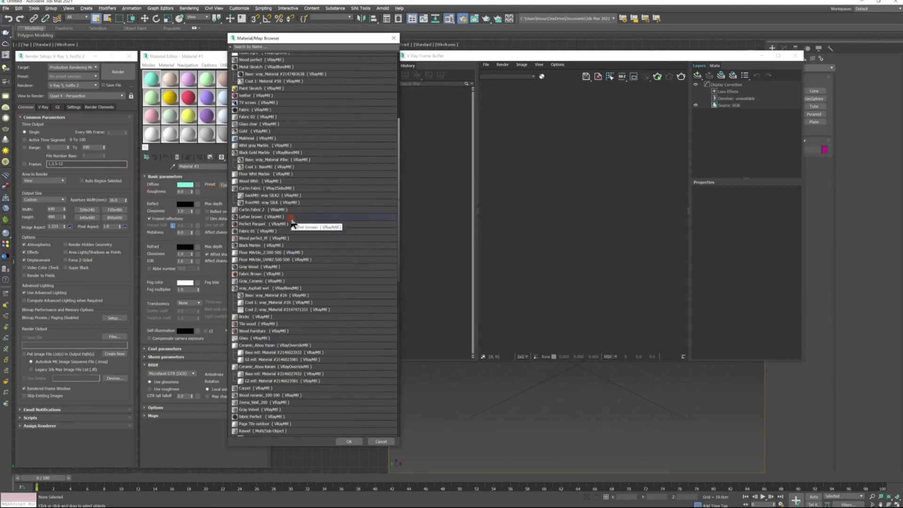
click(381, 441)
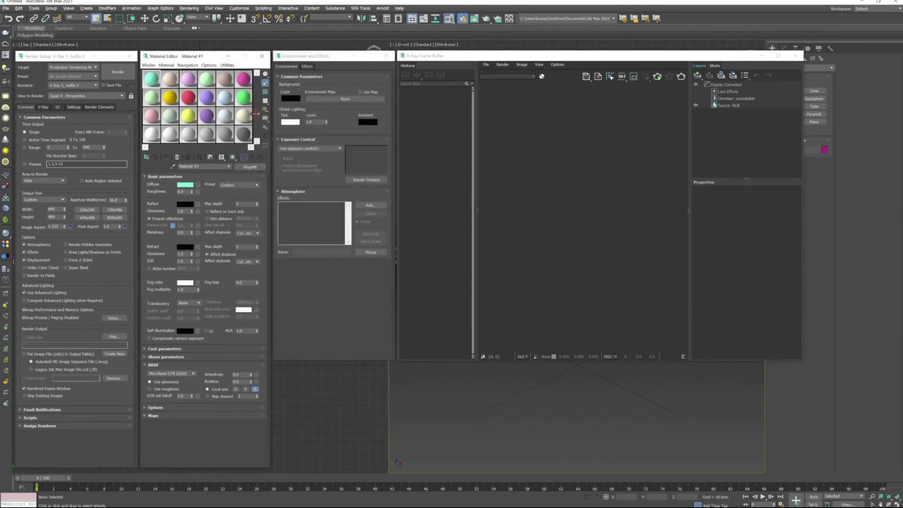